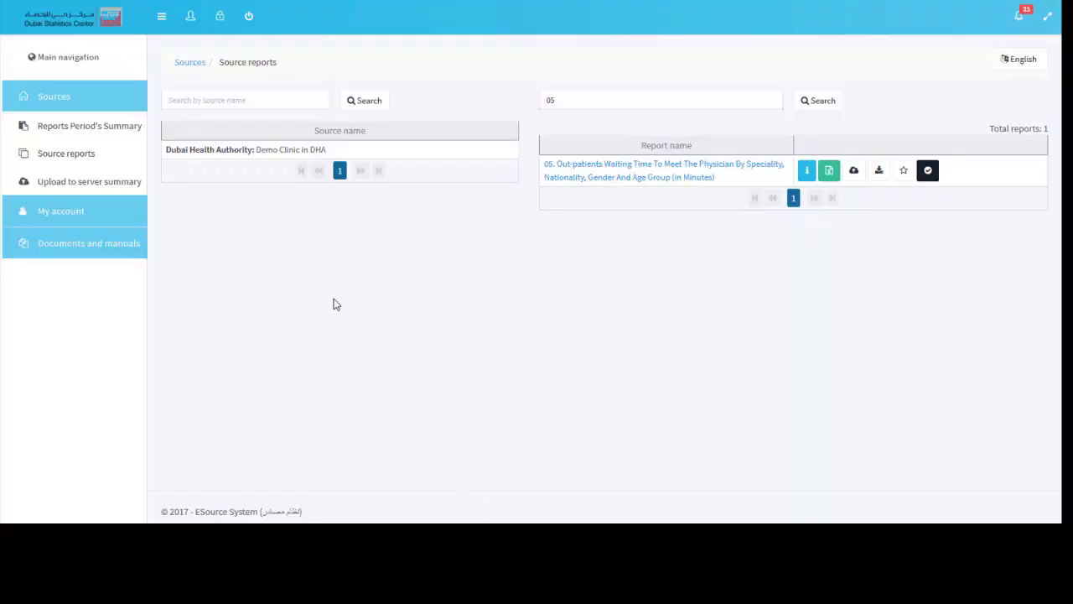
- Upload the 166788 out-patients waiting time Excel file and watch all 27 items succeed
click(854, 172)
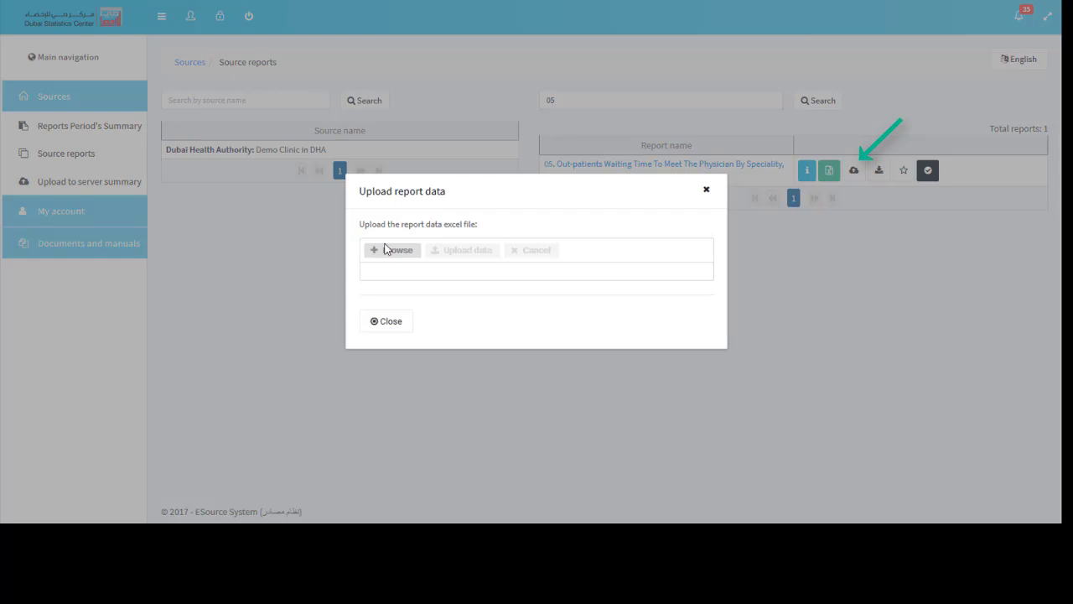
click(388, 251)
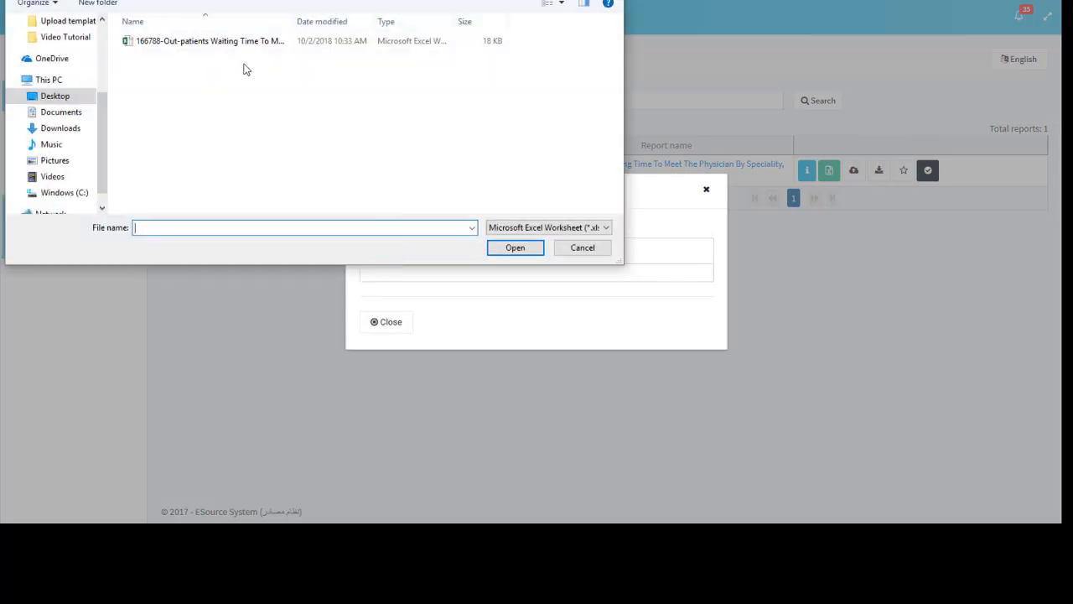
click(238, 43)
double_click(237, 43)
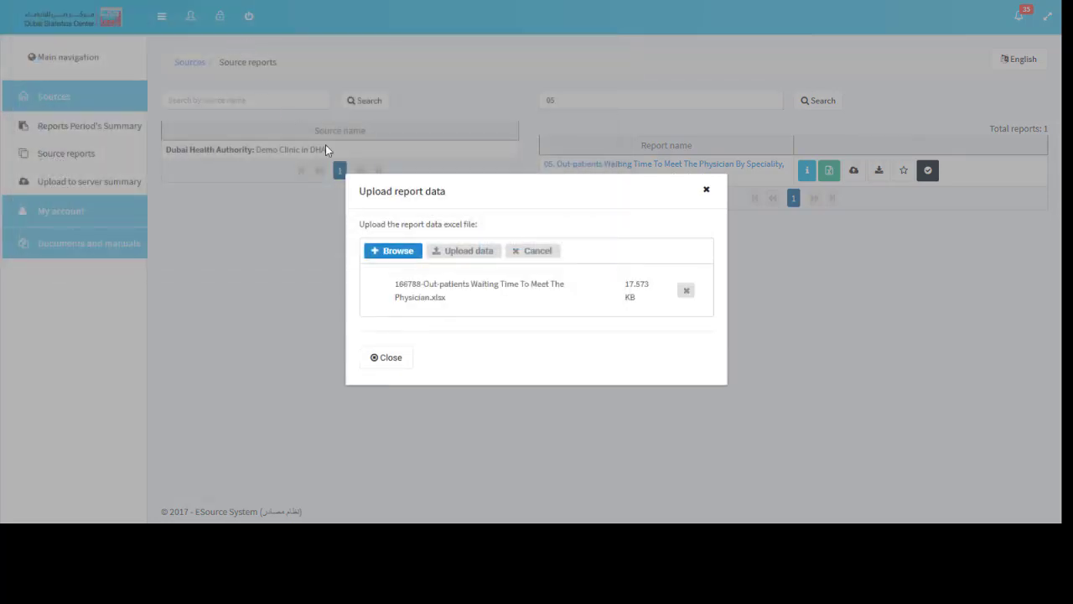
click(481, 256)
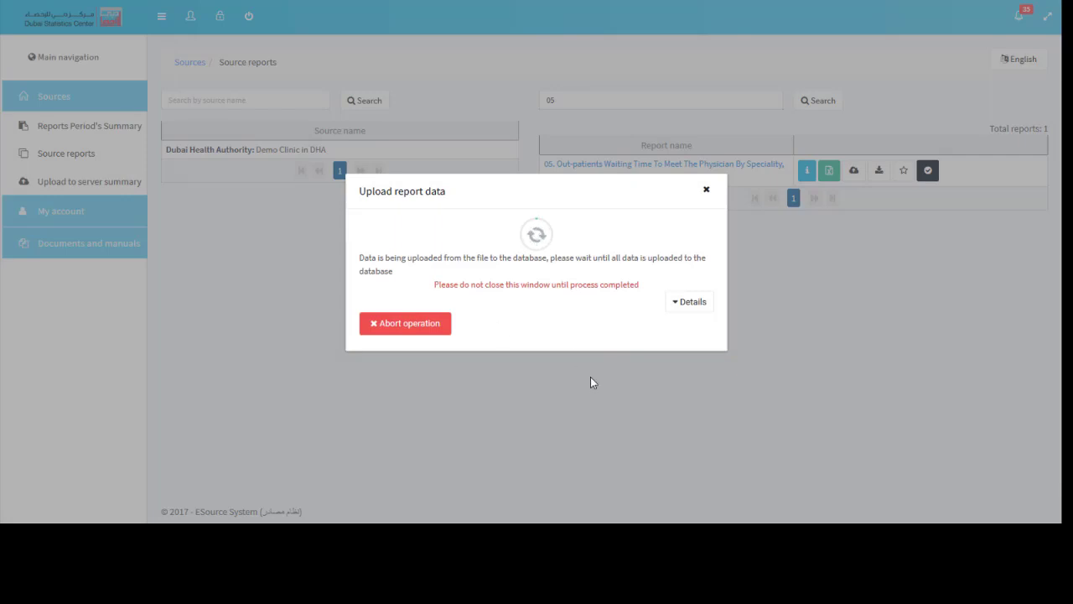
click(679, 307)
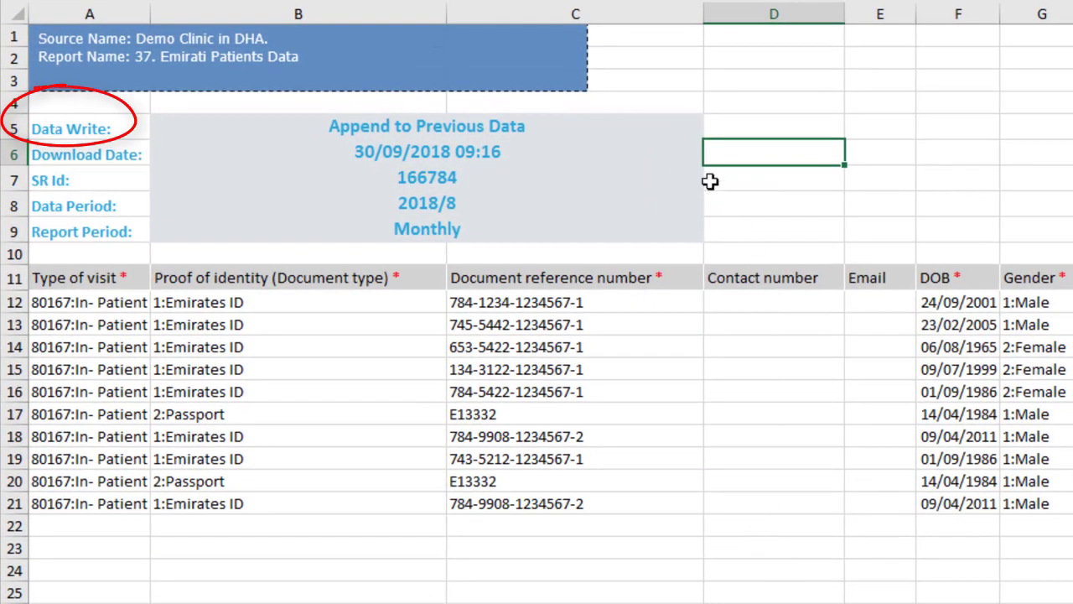
- Check the B5 Data Write options and keep Append to Previous Data
click(699, 126)
click(713, 127)
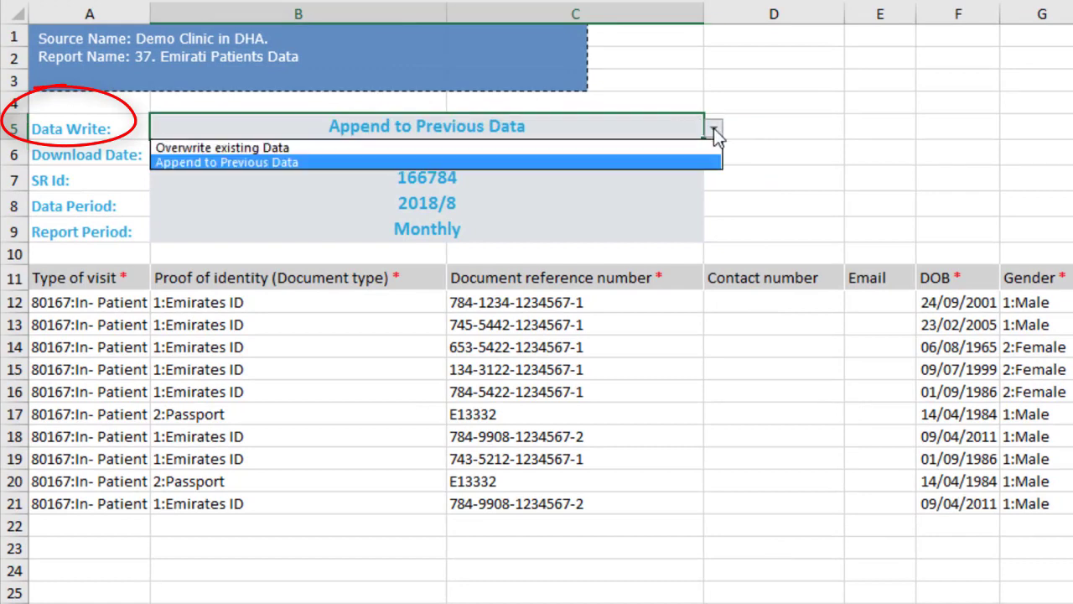
click(714, 128)
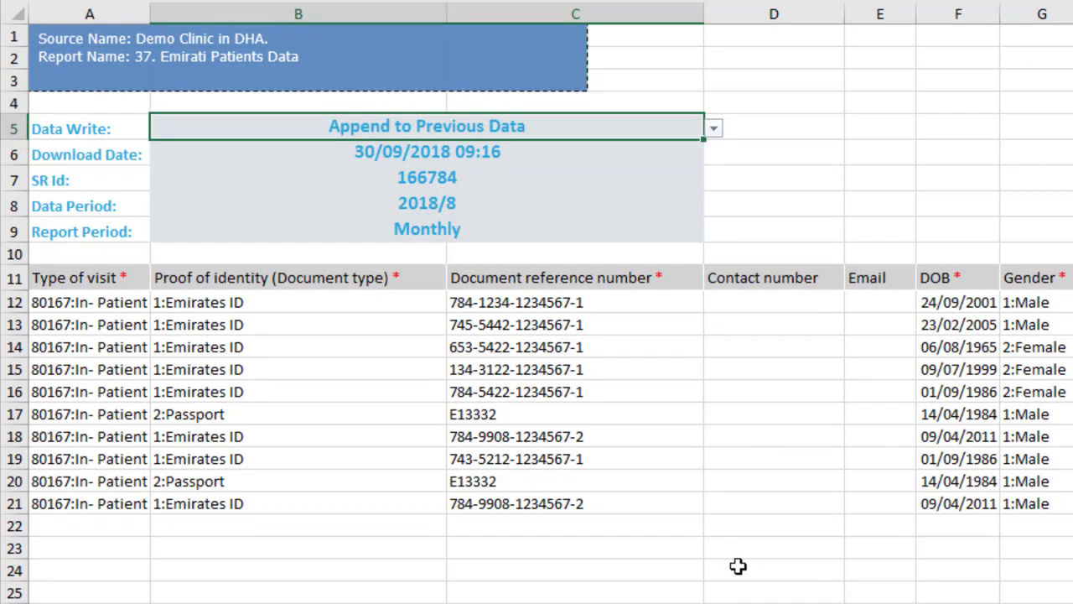
click(661, 551)
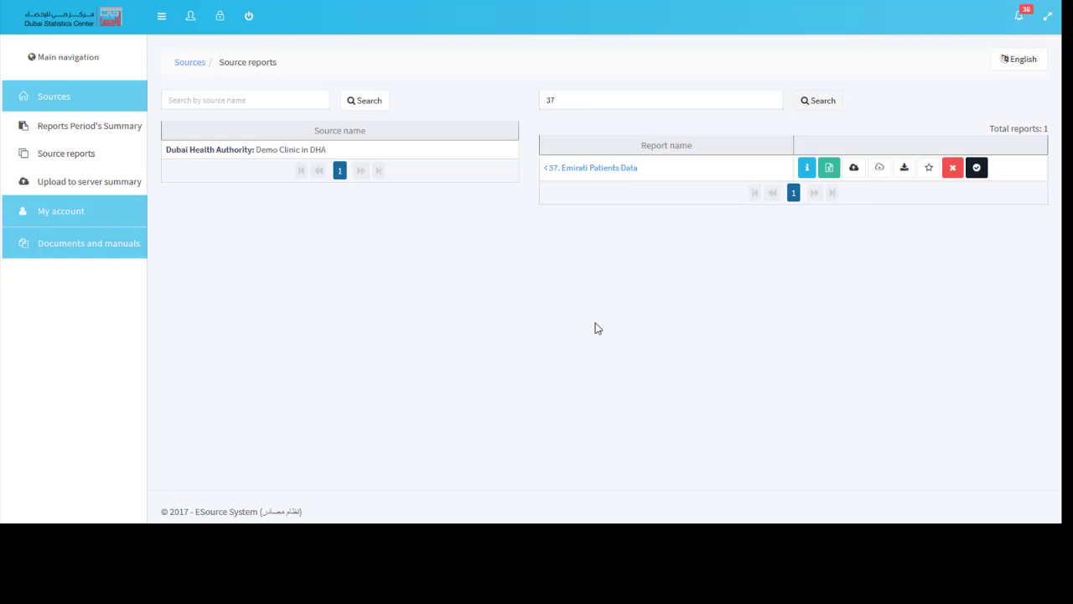
- Upload 166784-37. Emirati Patients Data.xlsx, confirm 10 of 10 items succeed, then close the window
click(854, 169)
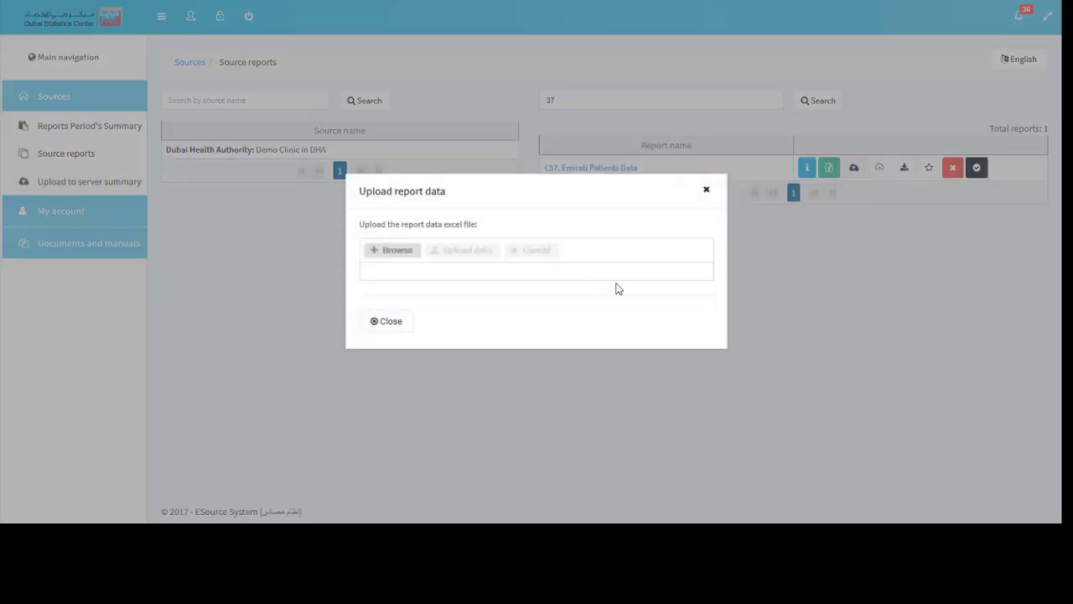
click(388, 254)
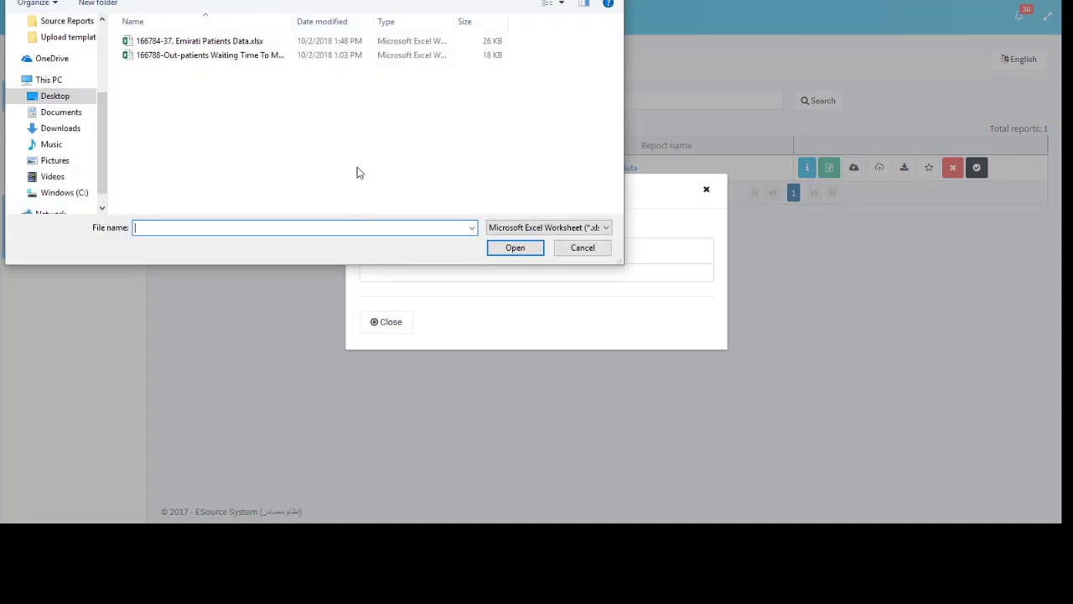
click(197, 42)
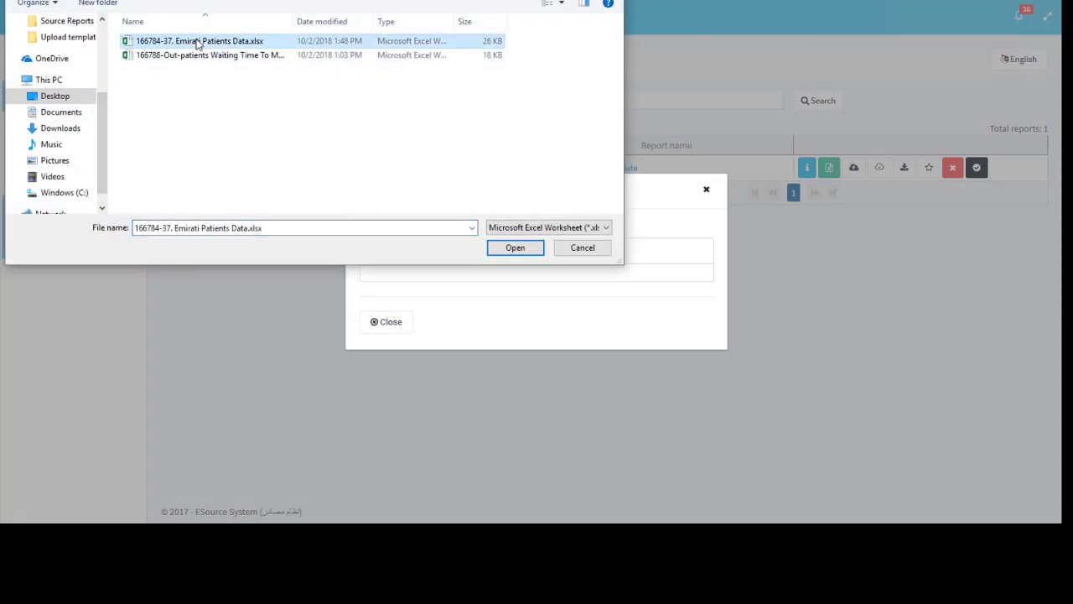
click(510, 247)
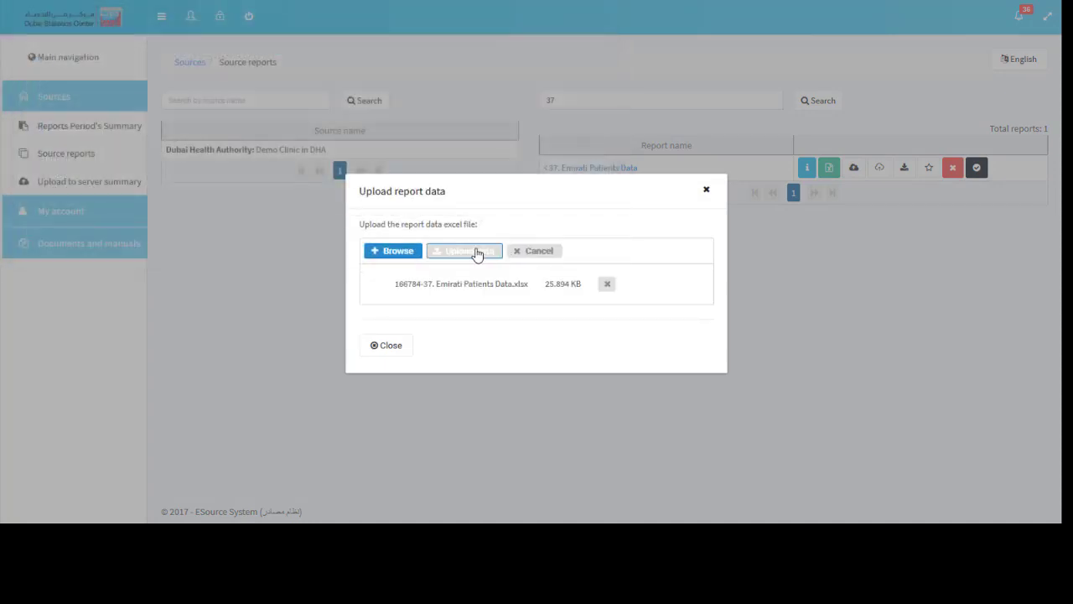
click(467, 254)
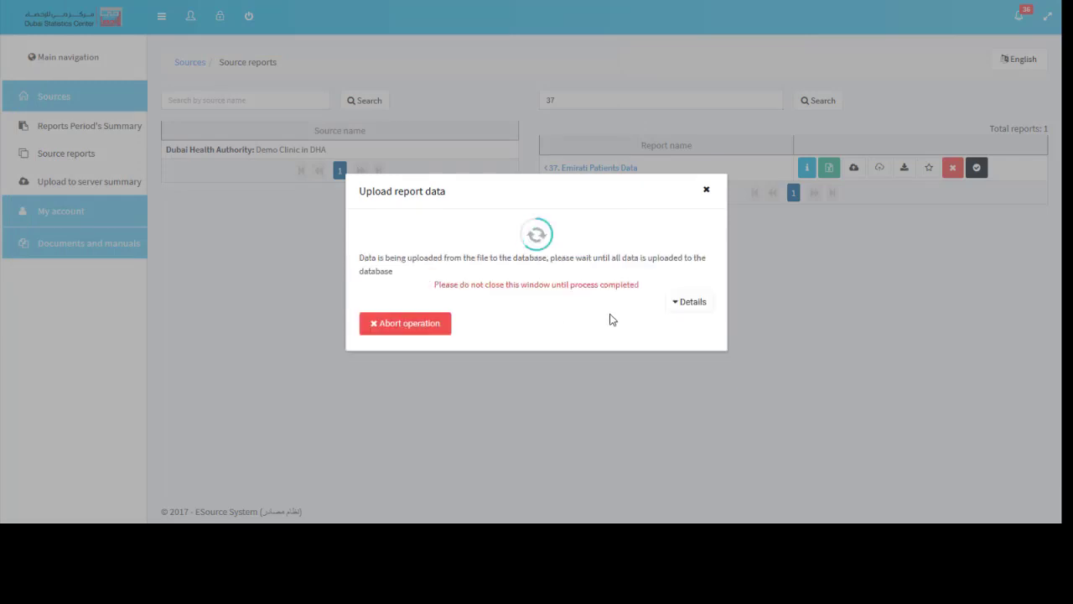
click(678, 306)
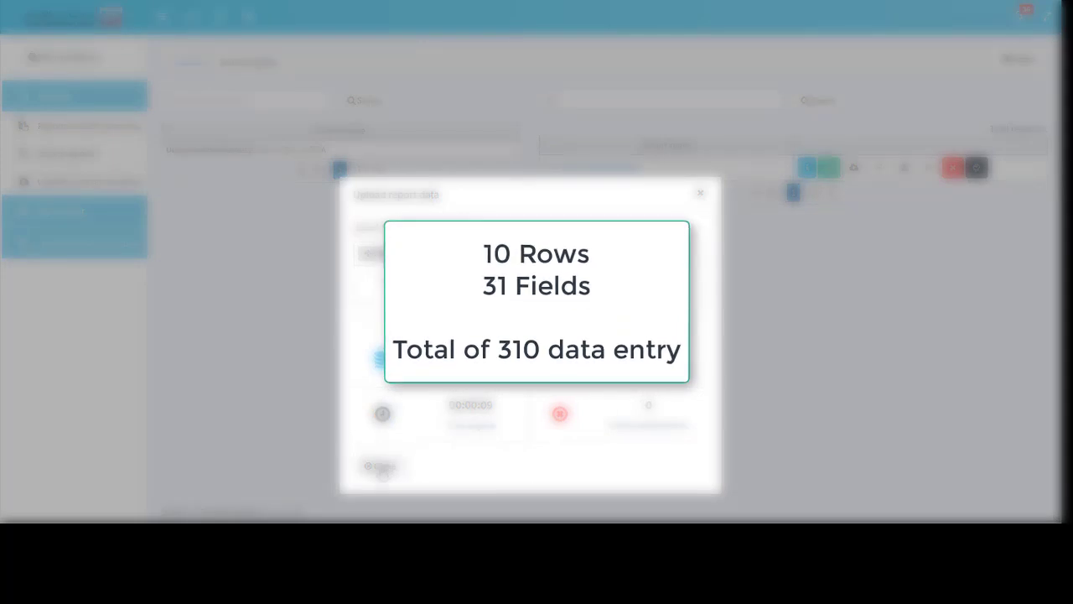
click(381, 467)
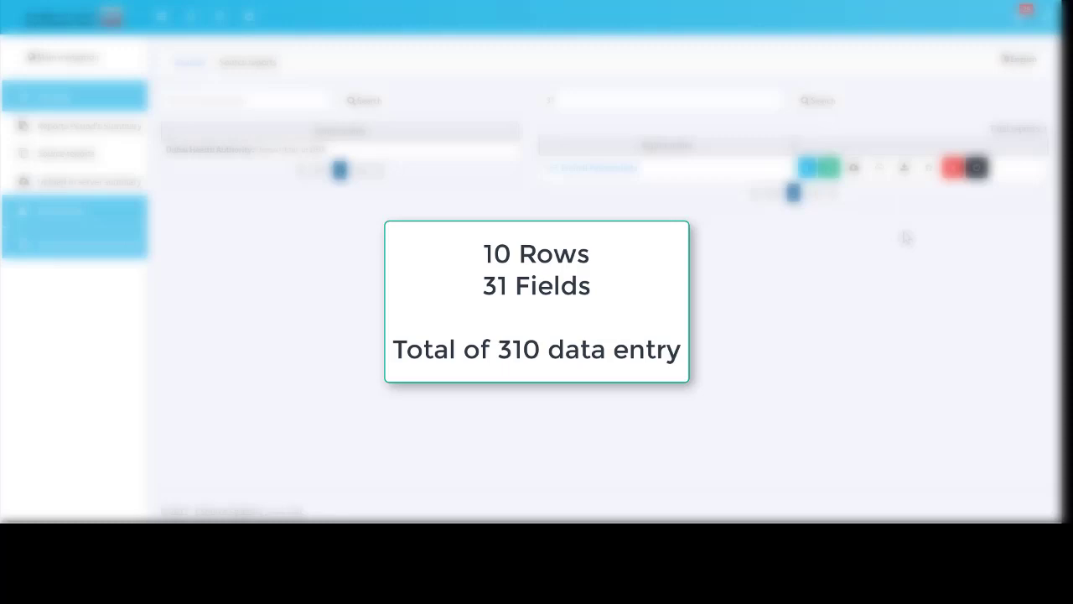
click(953, 170)
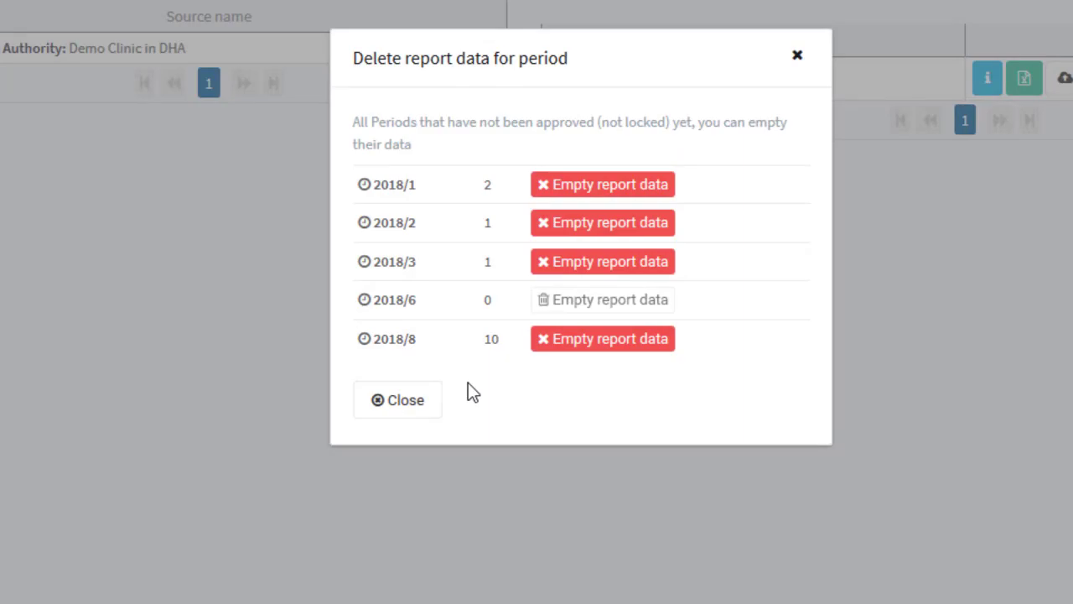
click(394, 404)
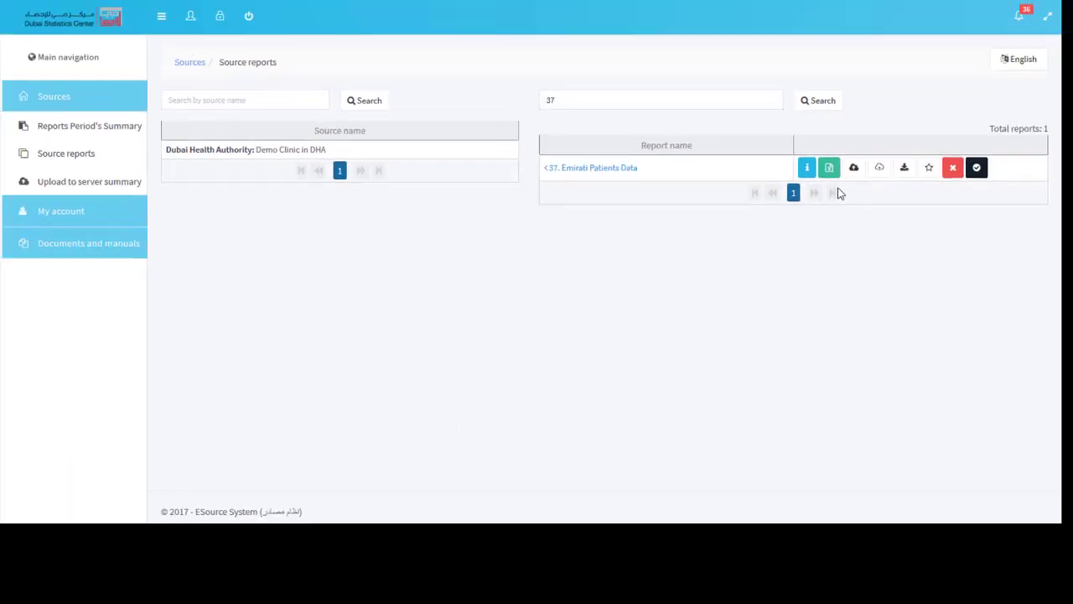
- Re-upload the Emirati Patients Data file (10 of 10 succeeded) and check stored records per period
click(904, 146)
click(392, 254)
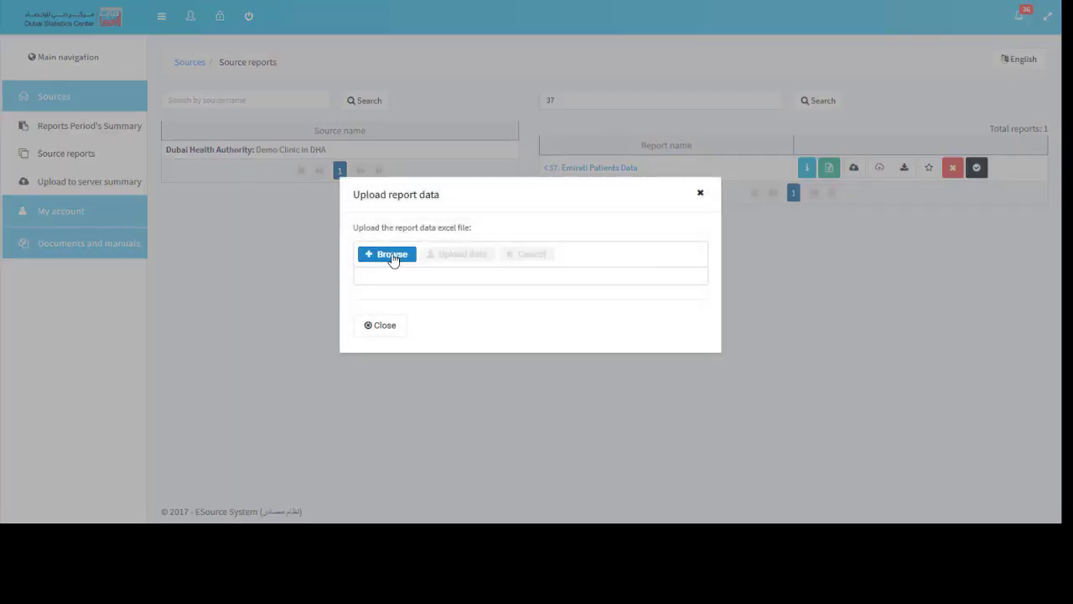
double_click(185, 41)
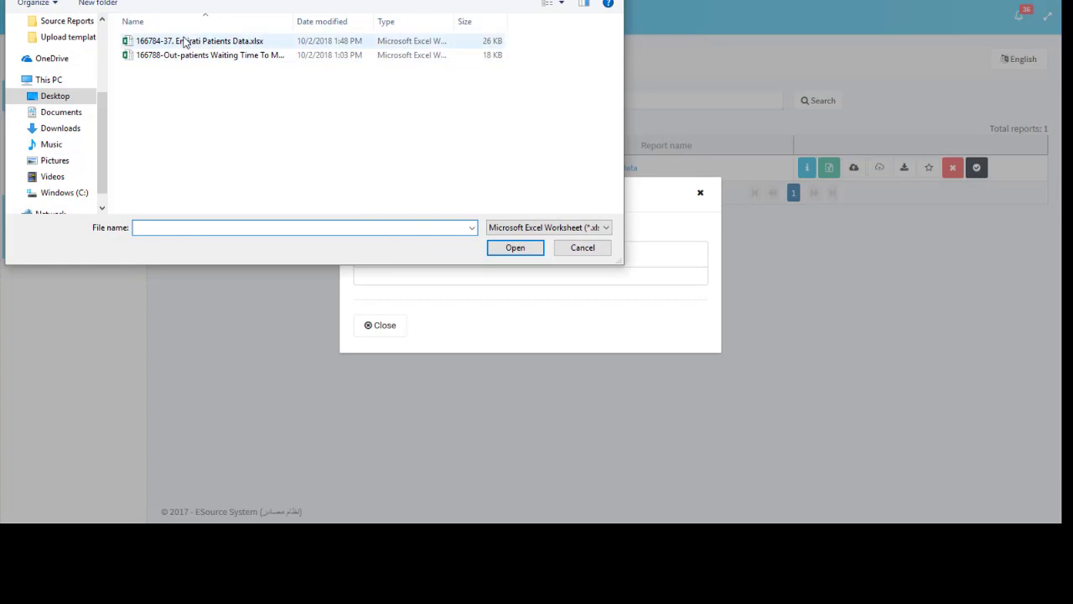
click(454, 260)
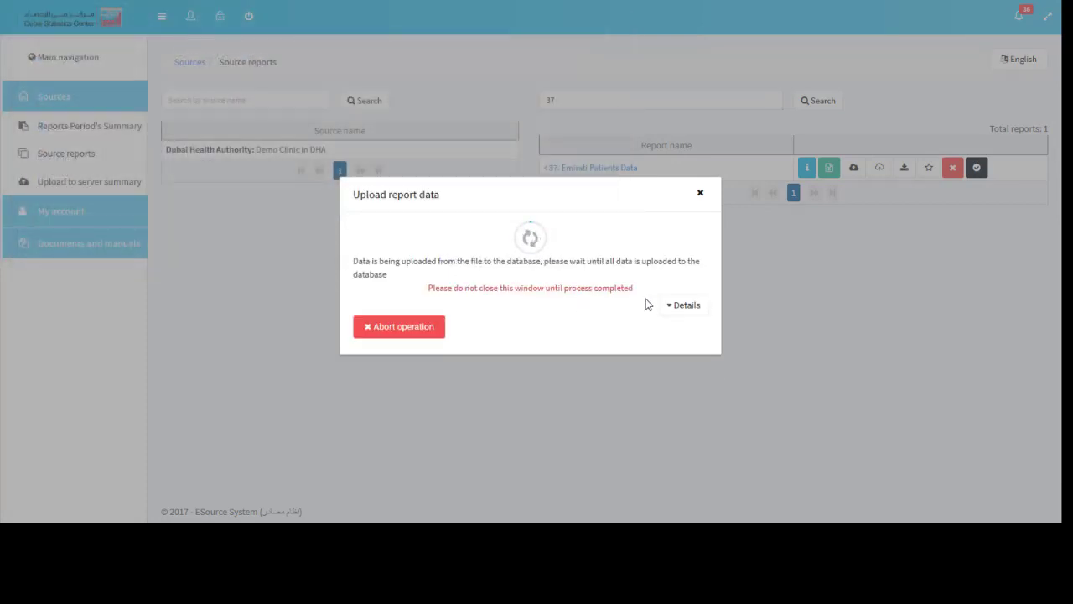
click(670, 308)
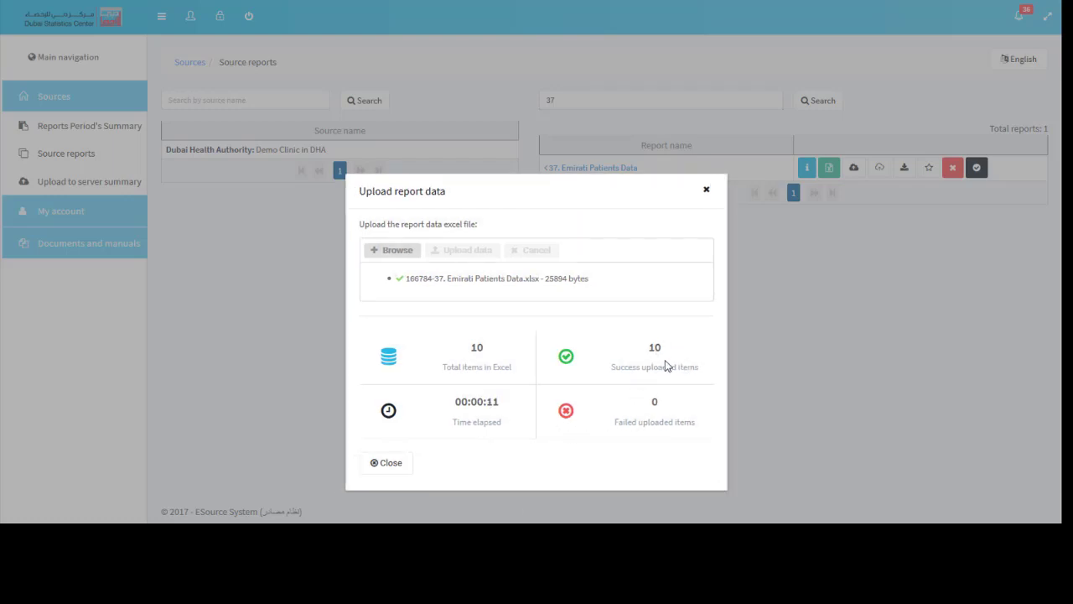
click(386, 463)
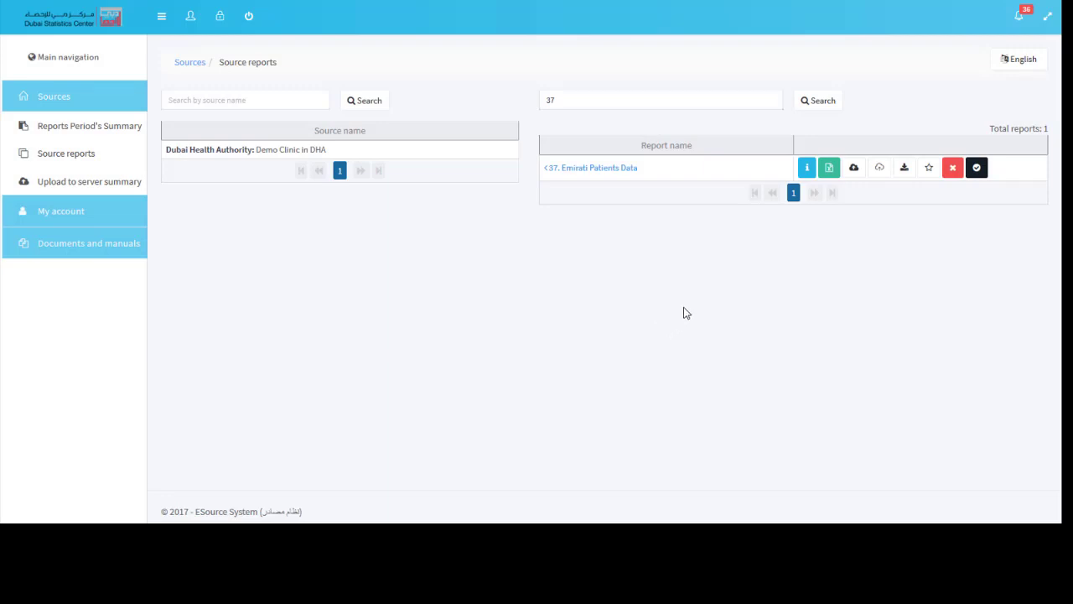
click(953, 168)
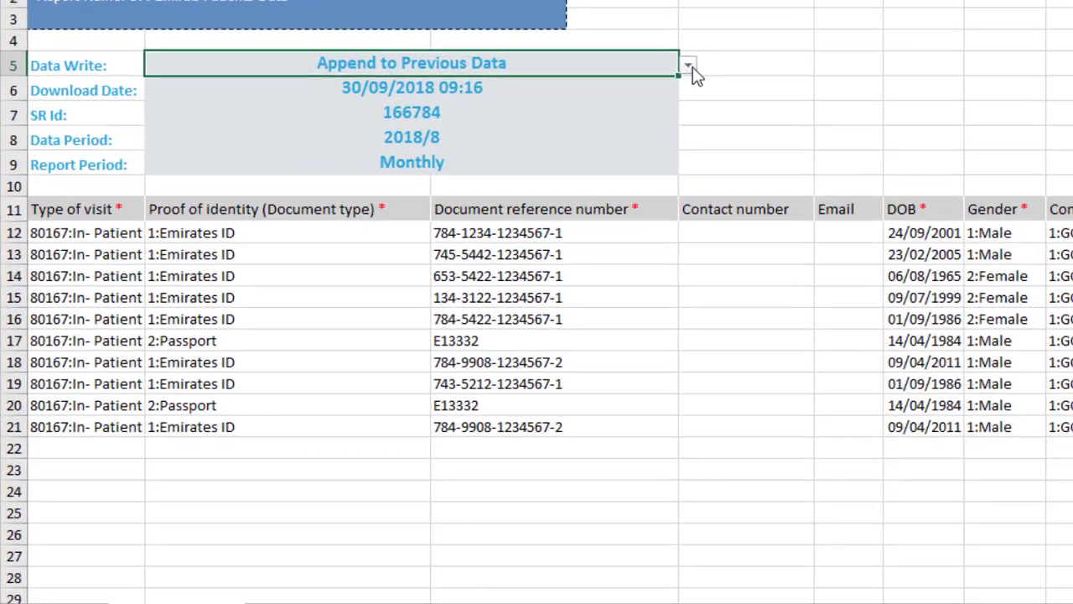
- Set Data Write to Overwrite existing Data and clear rows 19–21, leaving seven patient records
click(429, 156)
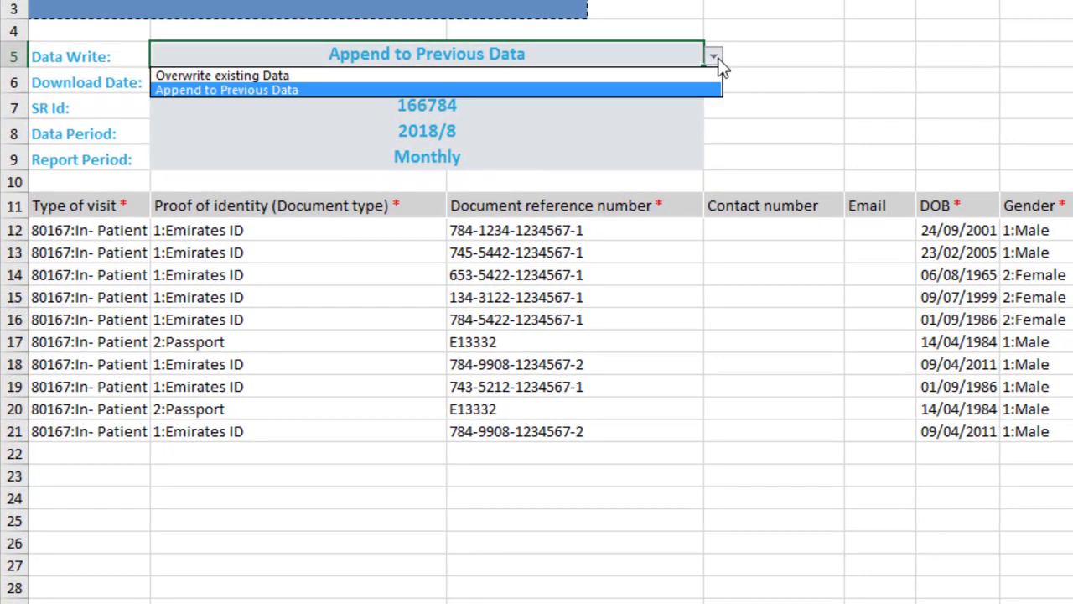
click(274, 74)
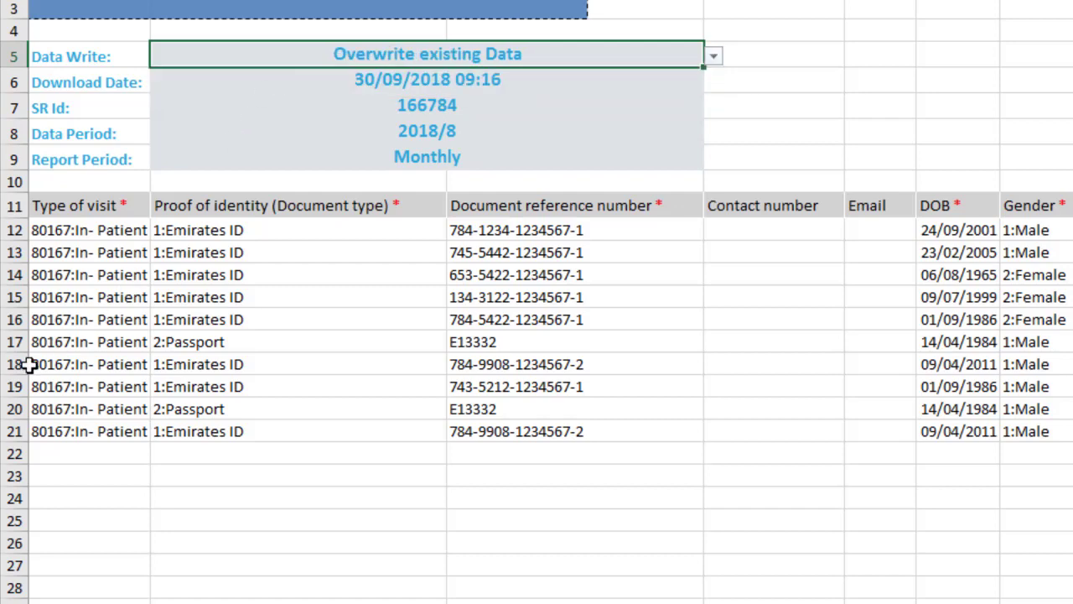
drag(12, 387, 11, 433)
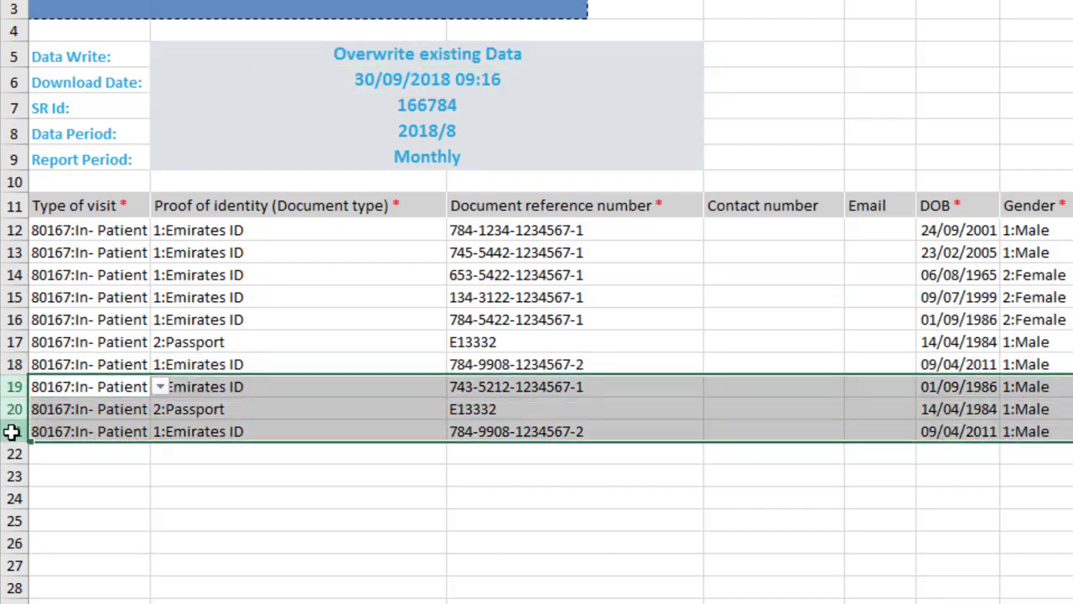
key(Delete)
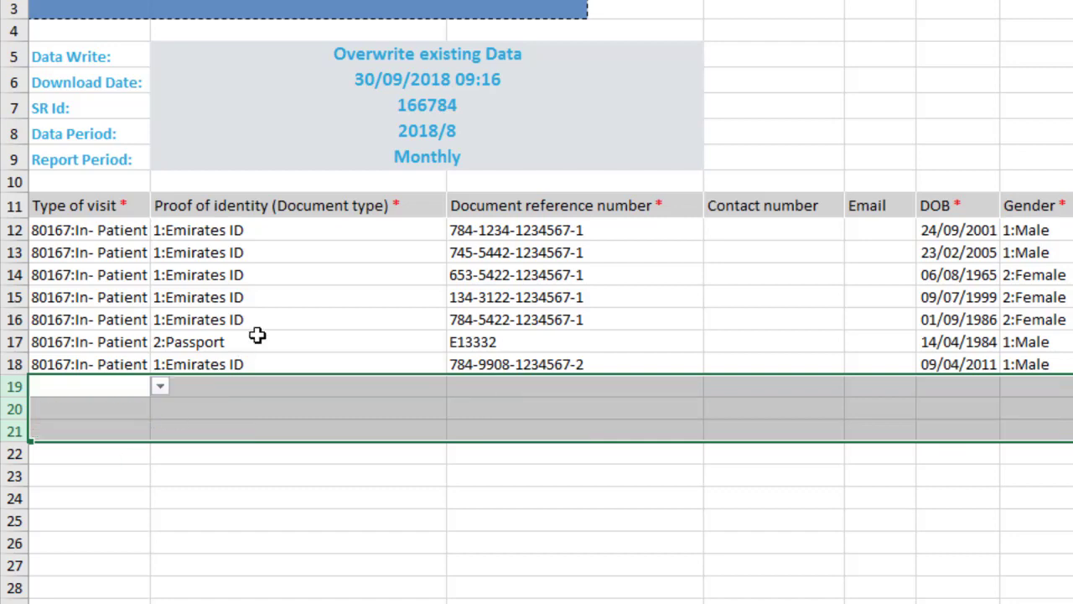
click(288, 307)
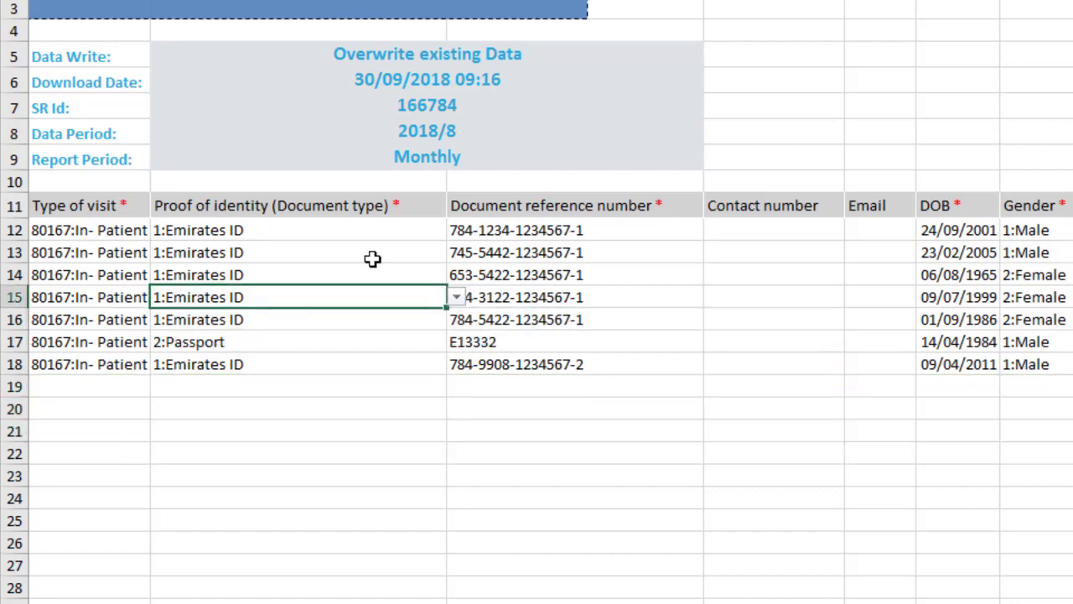
click(765, 136)
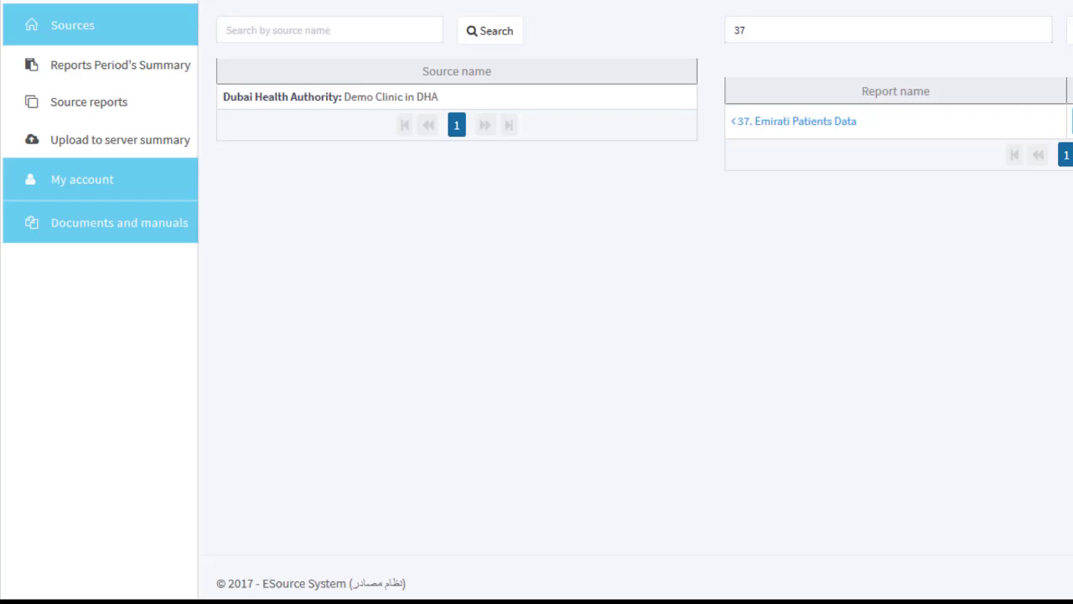
- Instantly upload the revised Emirati Patients Data workbook, with 7 of 7 items succeeding
click(854, 173)
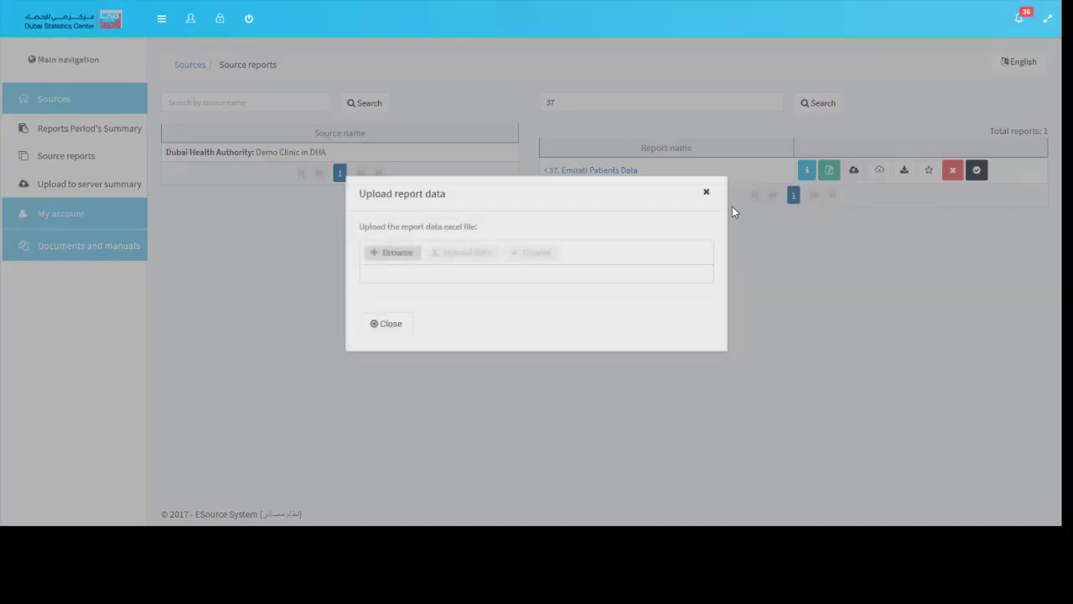
click(408, 260)
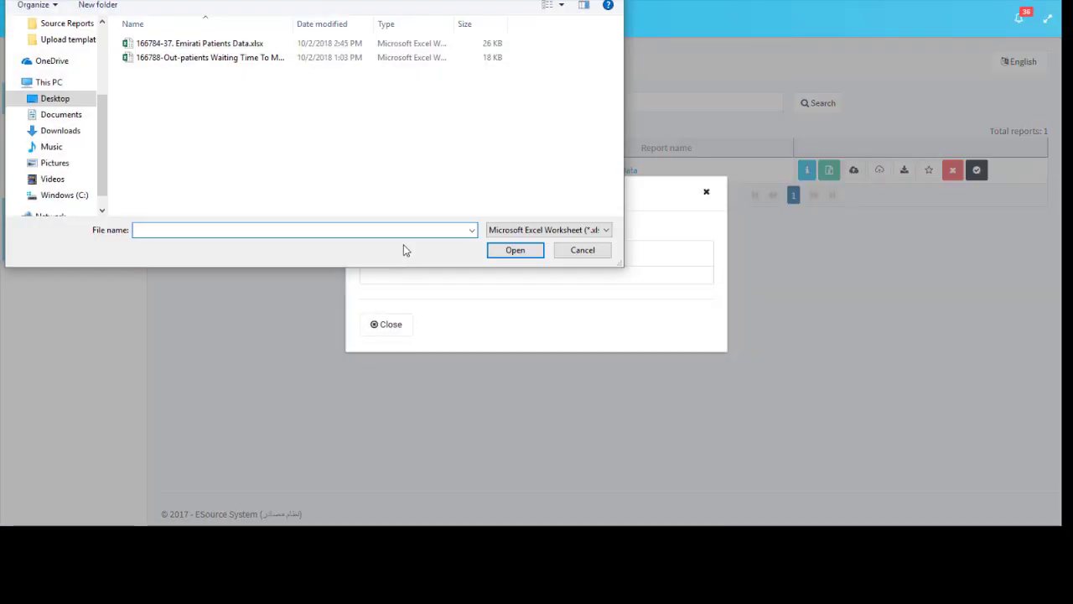
double_click(247, 44)
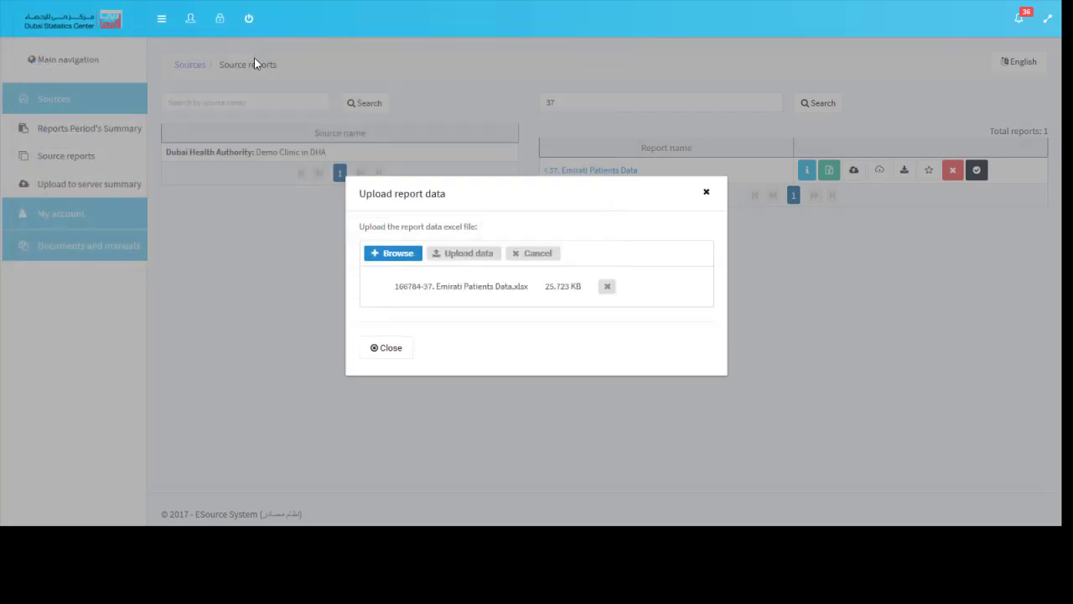
click(476, 252)
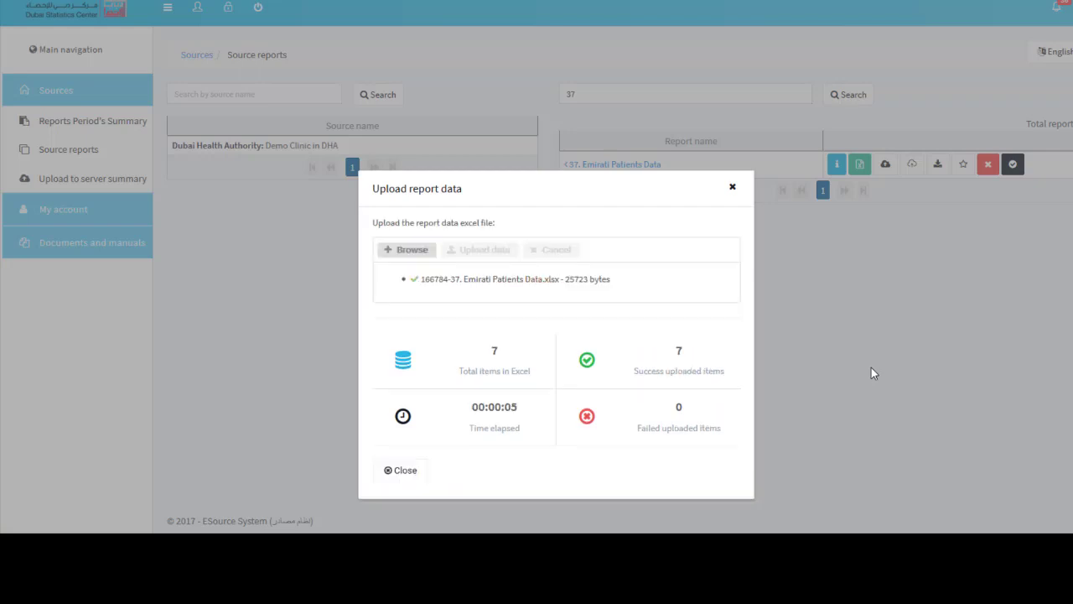
- Close the upload results and open the delete-by-period window showing 2018/8 with 7 records
click(736, 193)
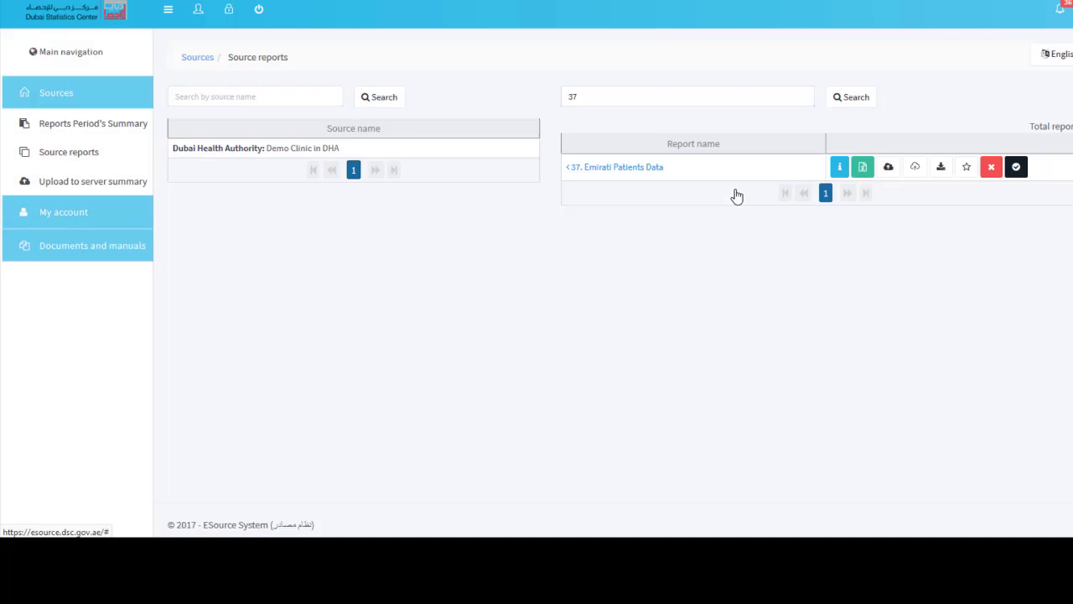
click(992, 168)
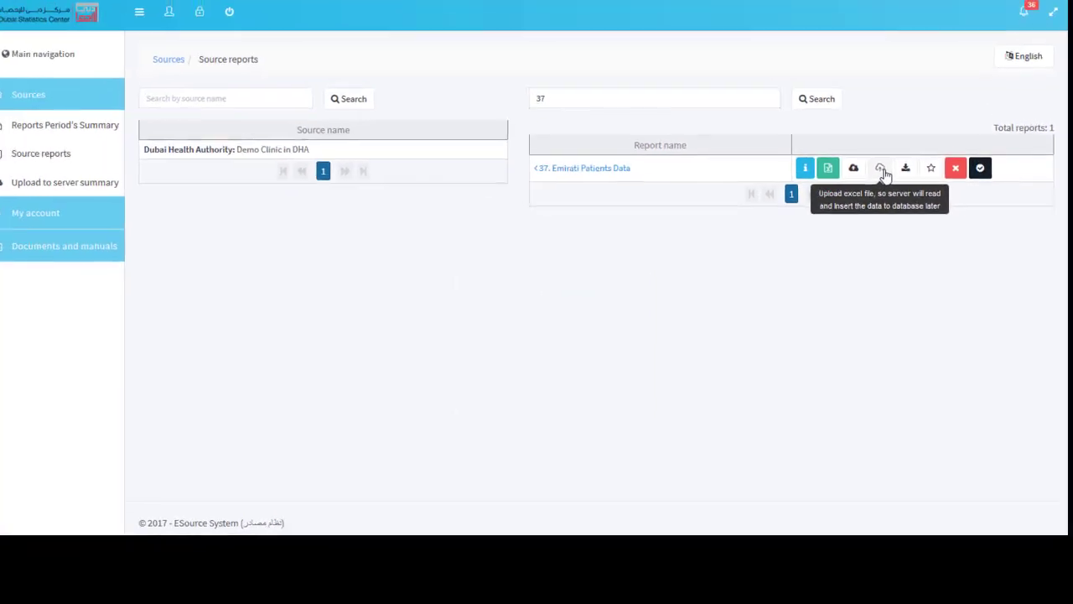
- Send the Emirati Patients Data workbook (8 items) to the server processing queue, then close the window
click(883, 173)
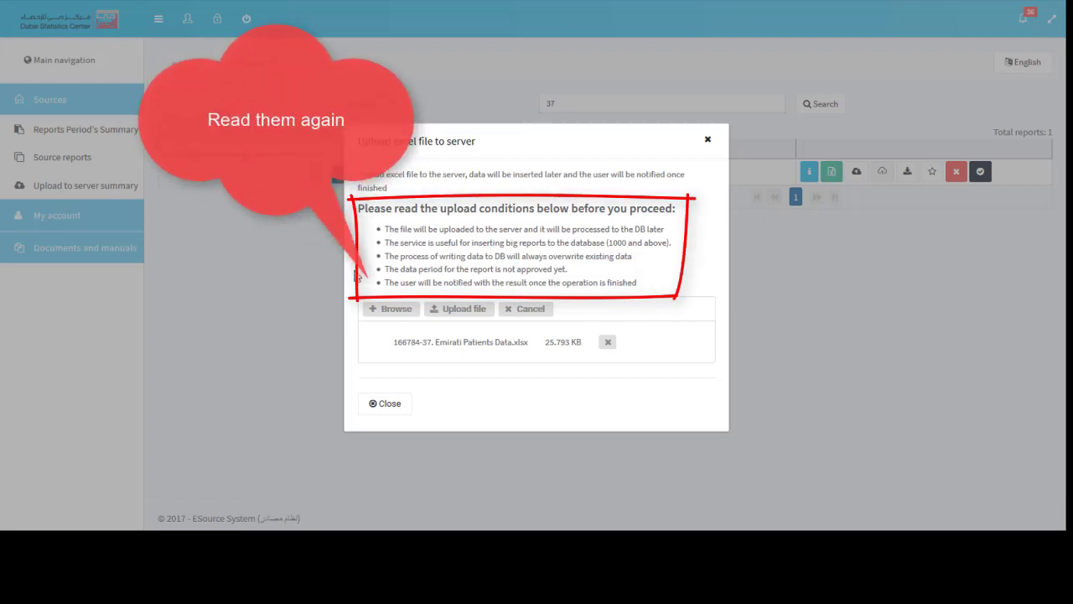
click(387, 312)
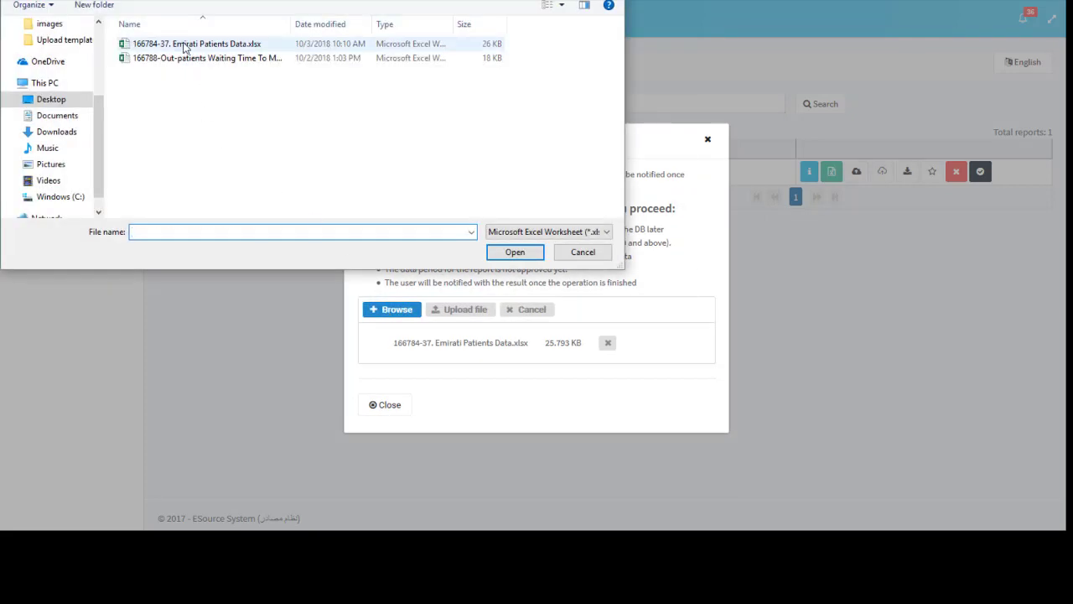
double_click(185, 45)
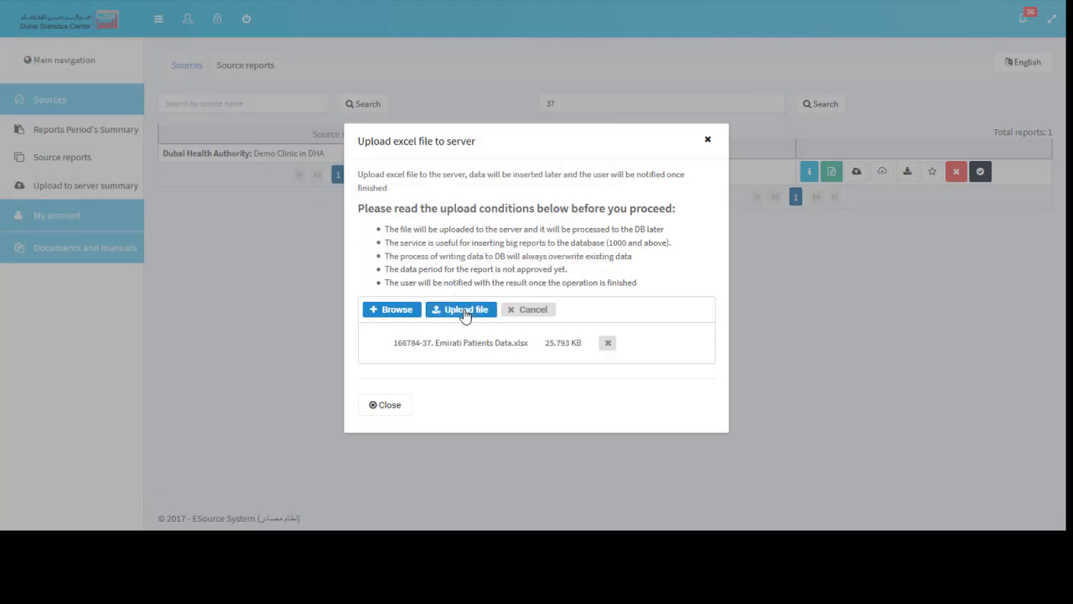
click(465, 313)
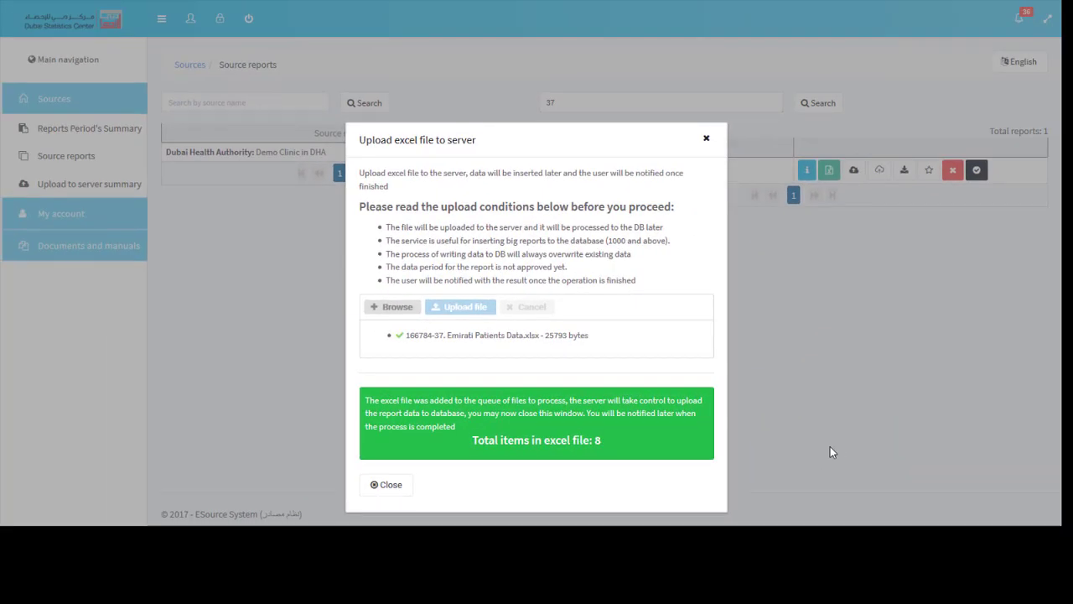
click(830, 452)
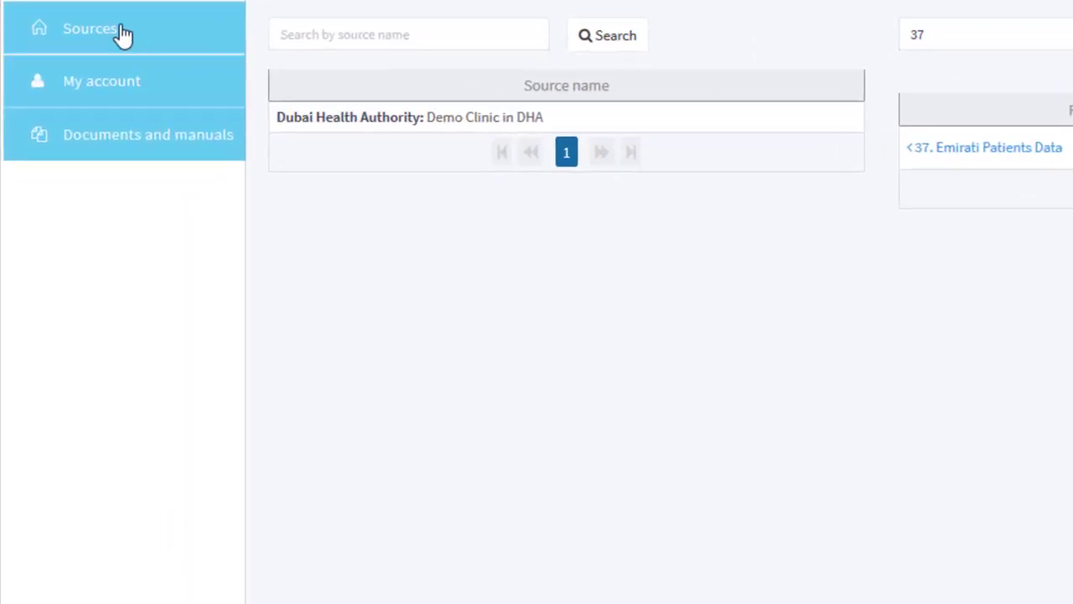
- Open Sources > Upload to server summary to see the pending 2018/9 Emirati Patients Data upload
click(122, 33)
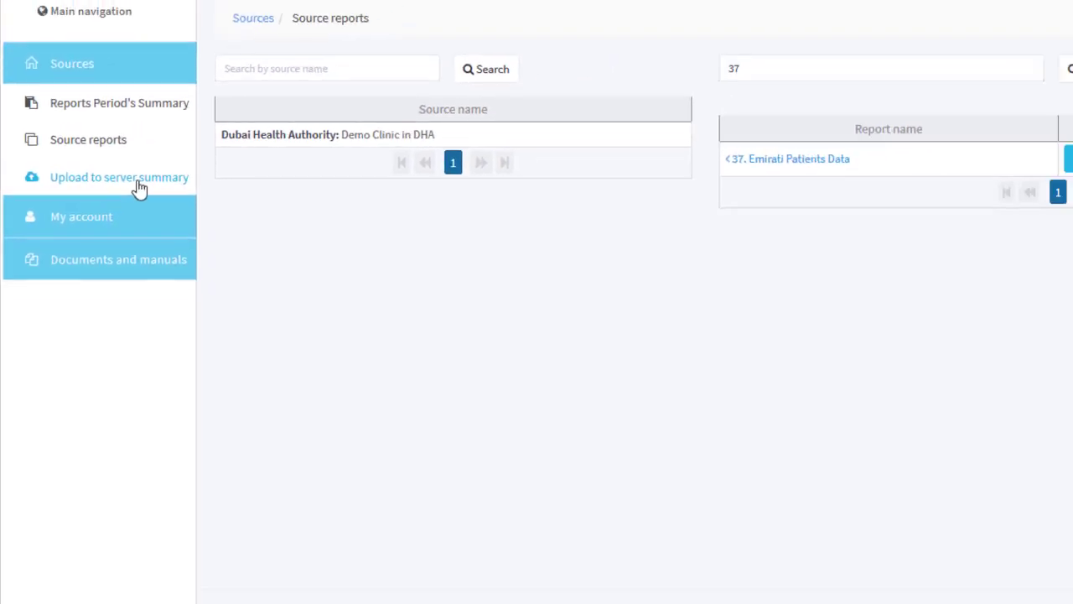
click(139, 184)
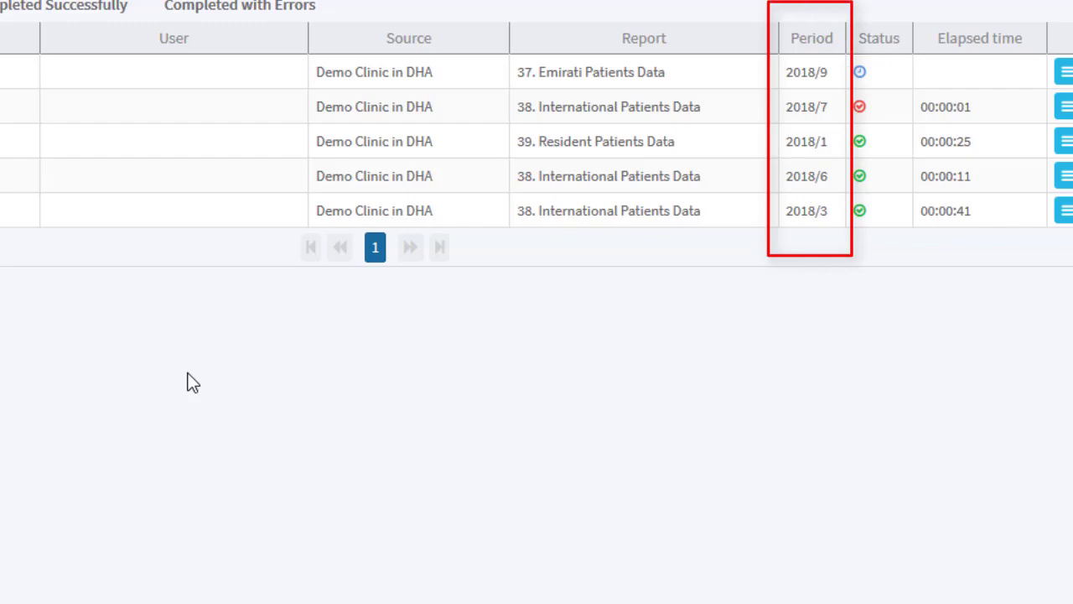
click(1062, 112)
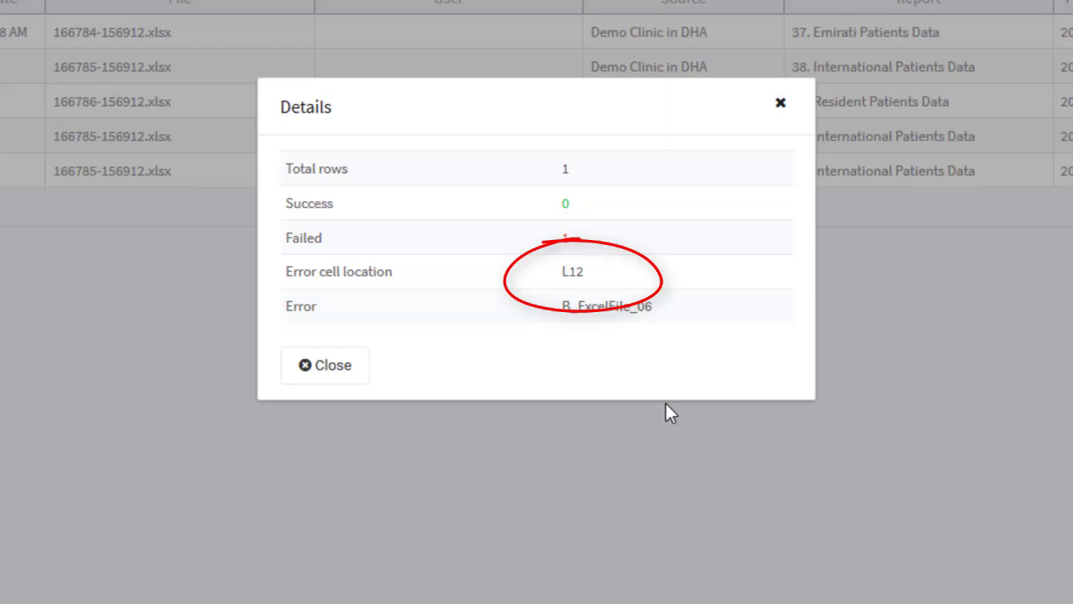
click(329, 369)
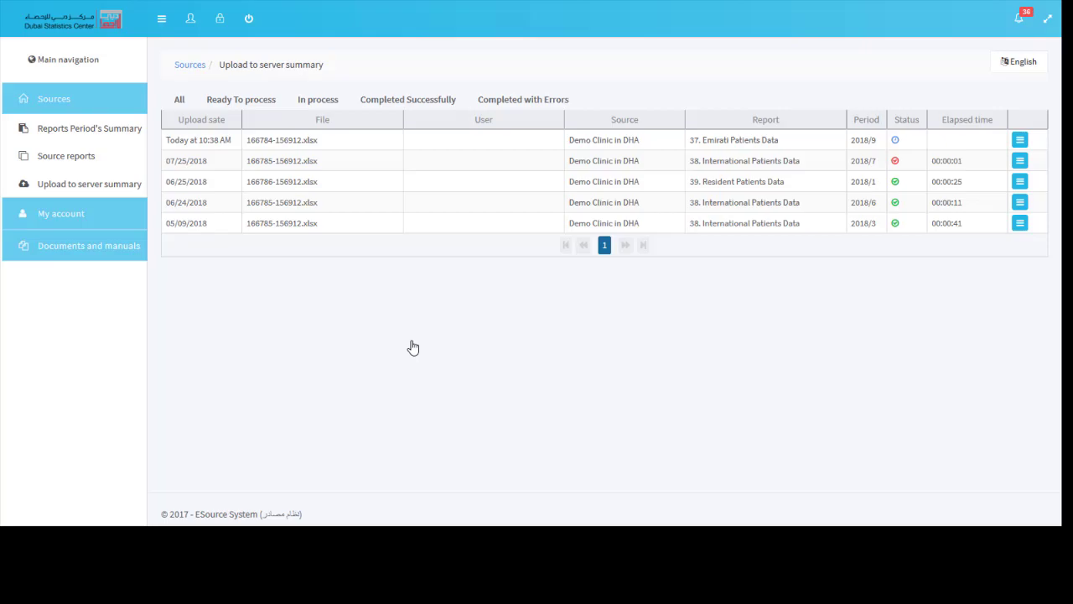